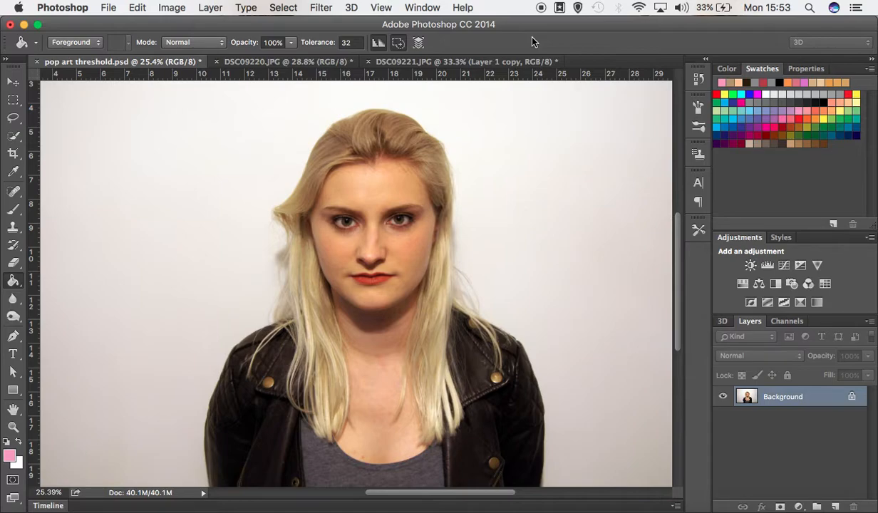
Revert the portrait to its original opened state in the history and apply Auto Tone once
{"action": "key", "text": "super+l"}
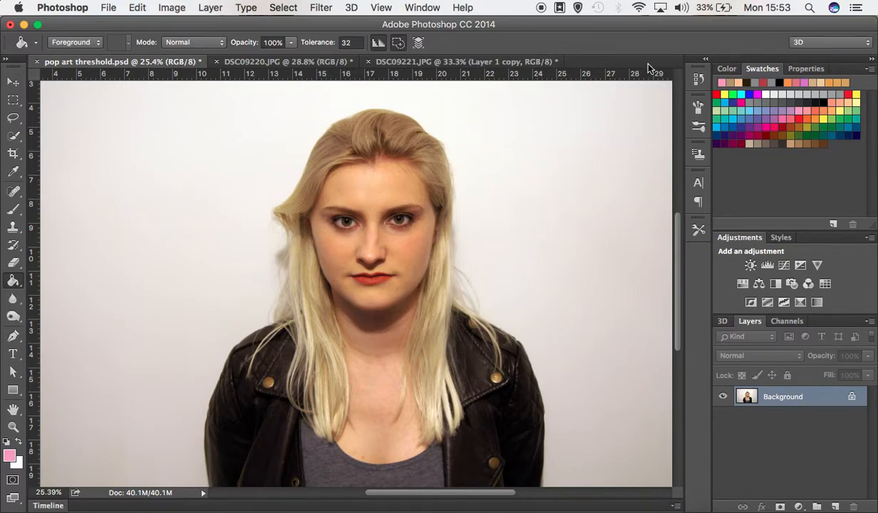
{"action": "left_click", "coordinate": [699, 79]}
{"action": "left_click", "coordinate": [626, 91]}
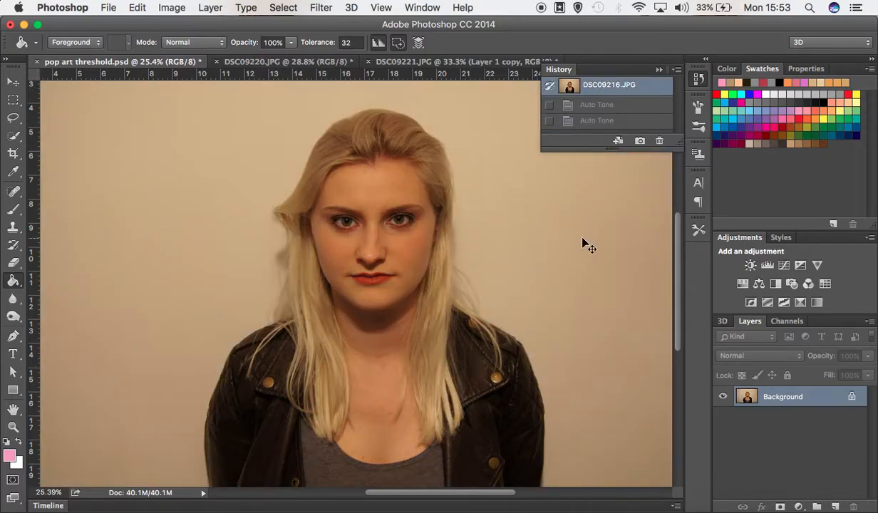
{"action": "key", "text": "shift+super+l"}
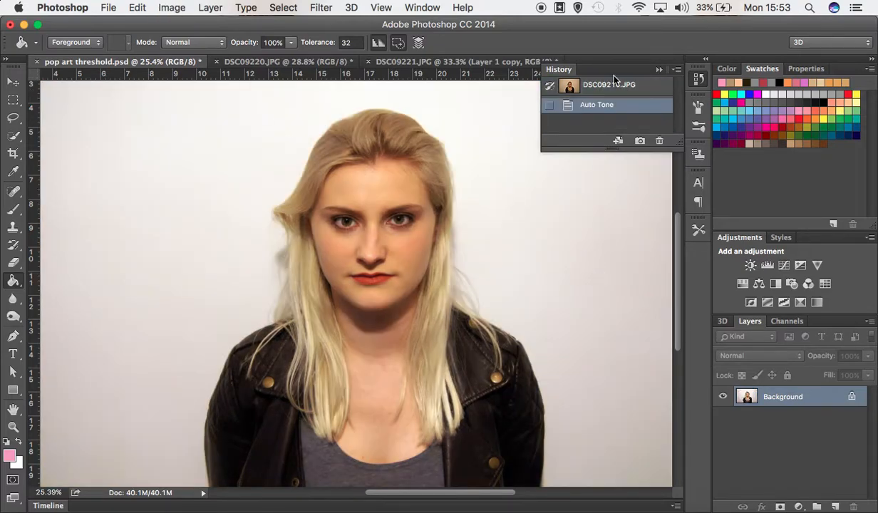
{"action": "left_click", "coordinate": [659, 68]}
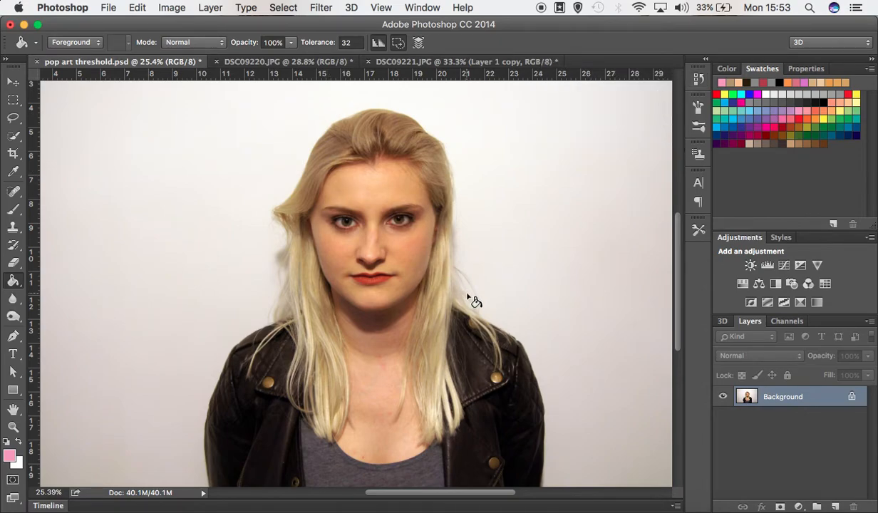
Apply a Threshold adjustment with a level of about 118 to the Background portrait
{"action": "left_click", "coordinate": [169, 8]}
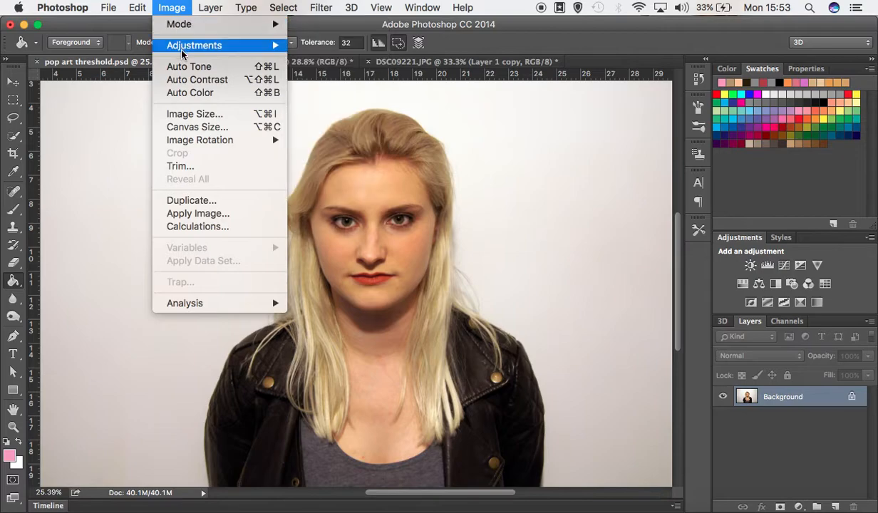
{"action": "mouse_move", "coordinate": [183, 48]}
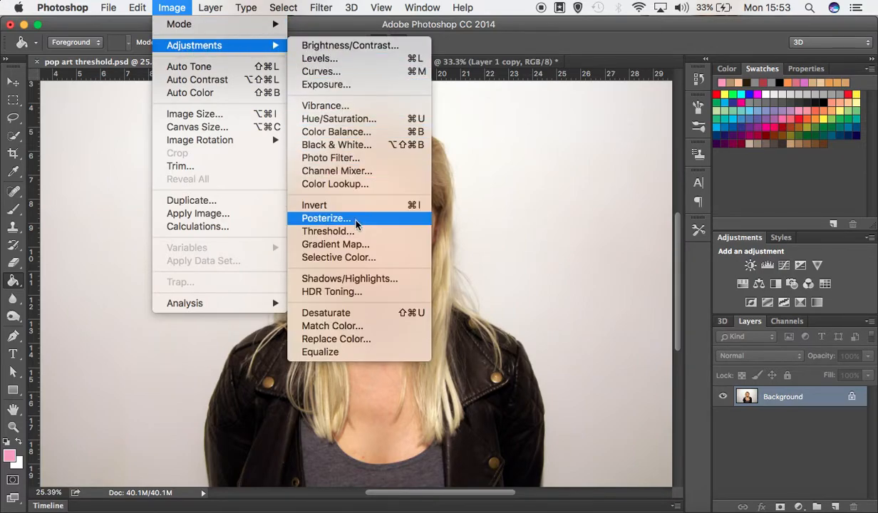
{"action": "left_click", "coordinate": [336, 230]}
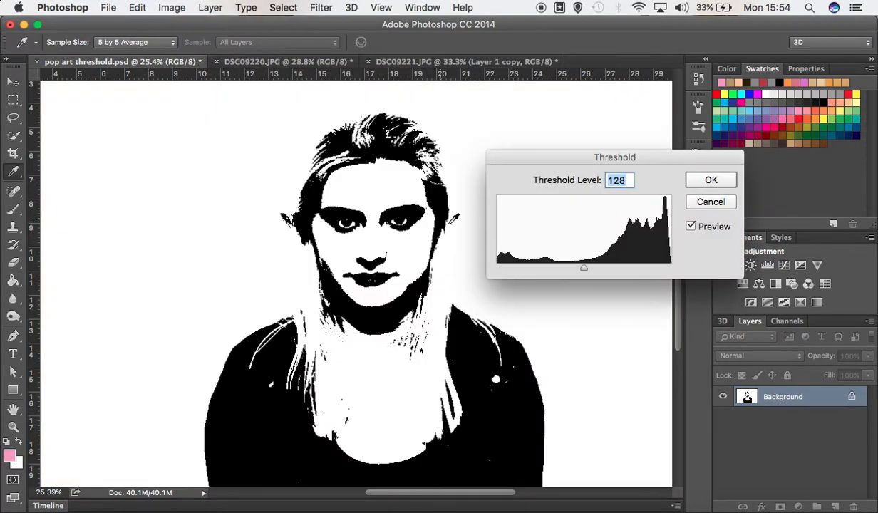
{"action": "mouse_move", "coordinate": [585, 269]}
{"action": "left_mouse_down"}
{"action": "mouse_move", "coordinate": [557, 267]}
{"action": "mouse_move", "coordinate": [597, 269]}
{"action": "mouse_move", "coordinate": [578, 270]}
{"action": "left_mouse_up"}
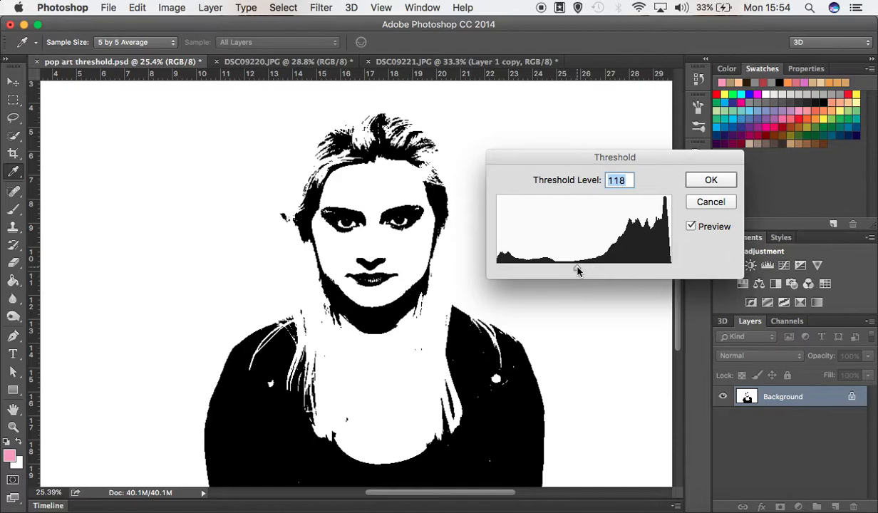
{"action": "left_click", "coordinate": [711, 181]}
{"action": "key", "text": "g"}
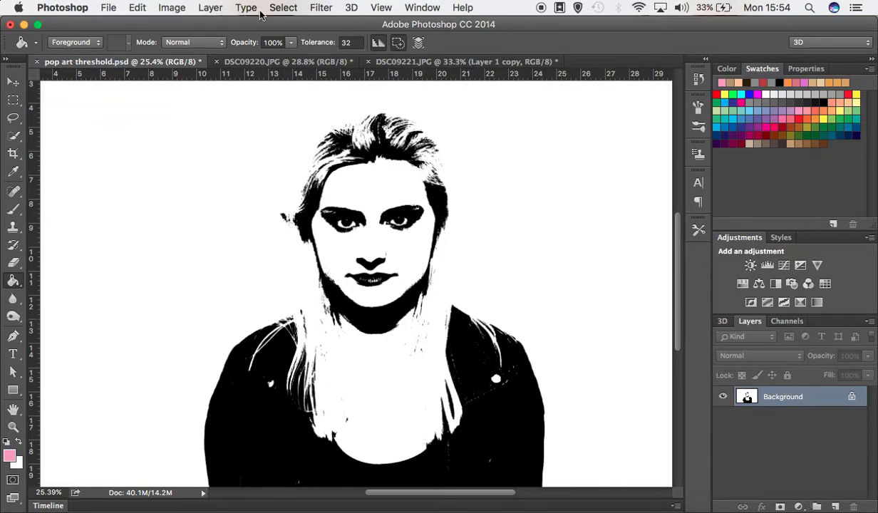
Select the black areas of the portrait using Color Range set to Shadows and copy them to a new layer
{"action": "left_click", "coordinate": [282, 8]}
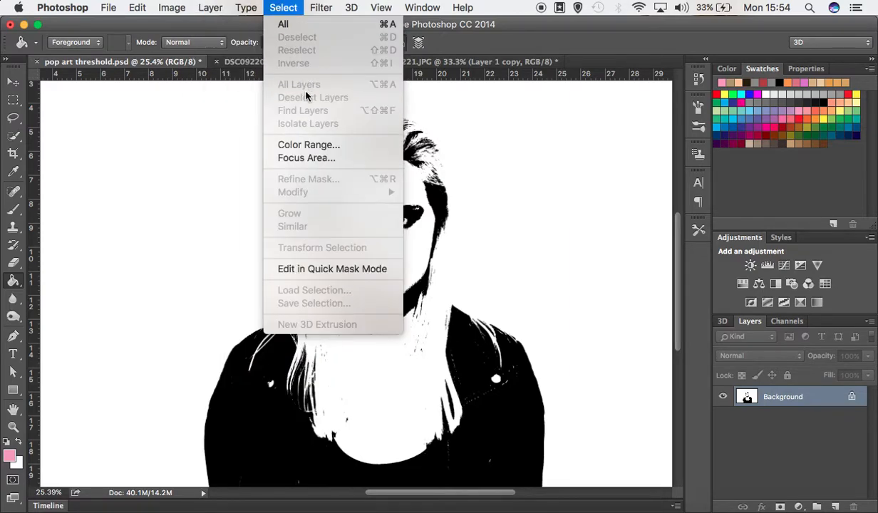
{"action": "left_click", "coordinate": [308, 146]}
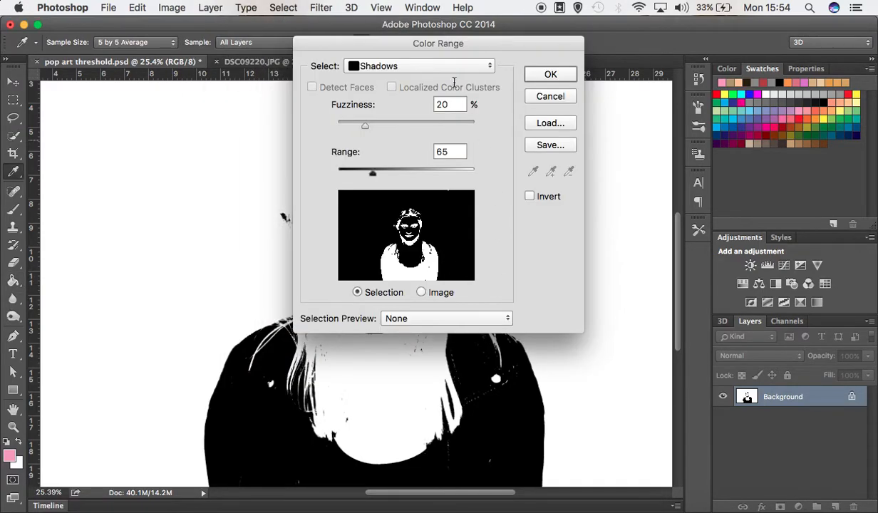
{"action": "left_click", "coordinate": [401, 71]}
{"action": "left_click", "coordinate": [384, 67]}
{"action": "left_click", "coordinate": [546, 74]}
{"action": "key", "text": "g"}
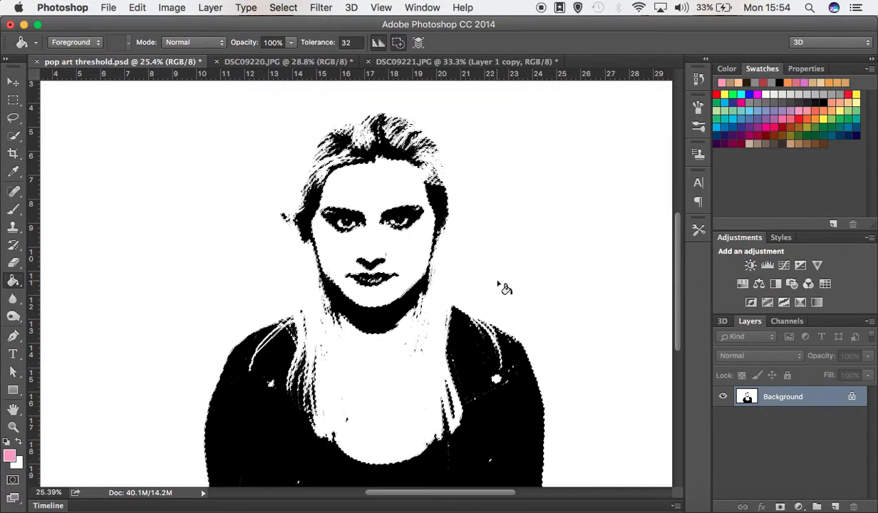
{"action": "key", "text": "super+j"}
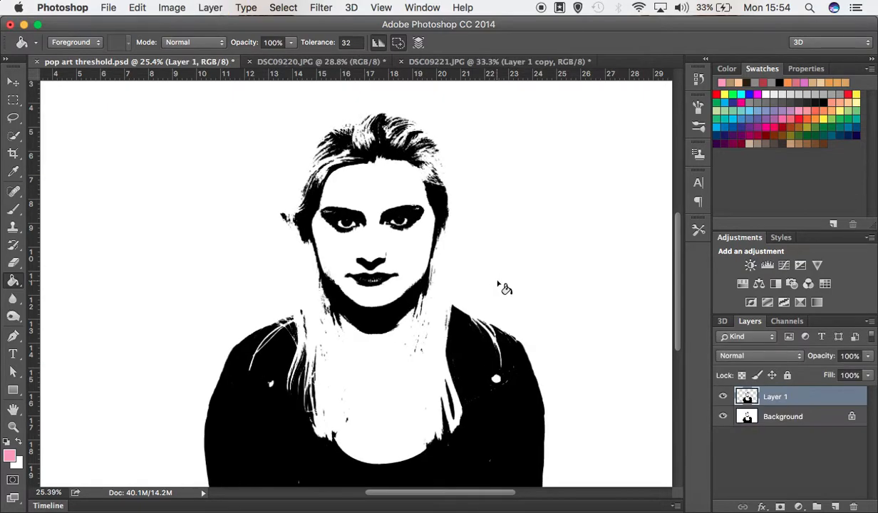
Hide the Background layer and add an empty layer directly beneath Layer 1
{"action": "left_click", "coordinate": [722, 417]}
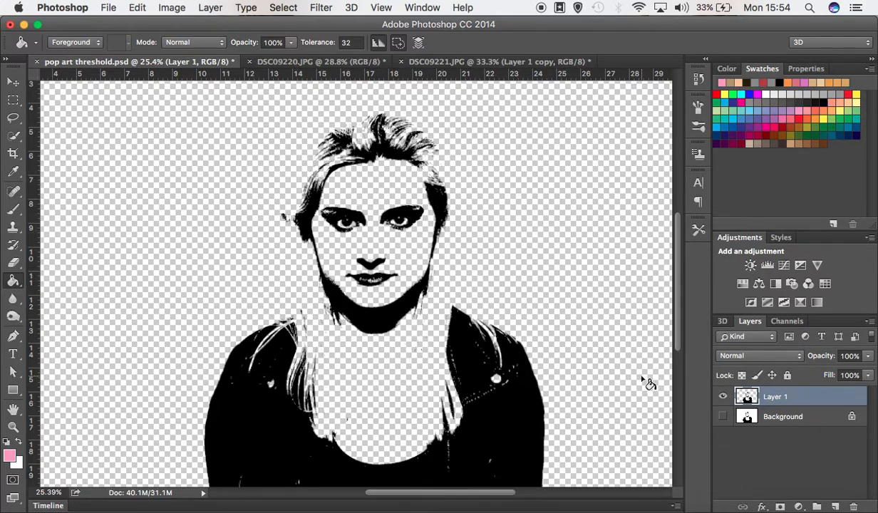
{"action": "left_click", "coordinate": [837, 507]}
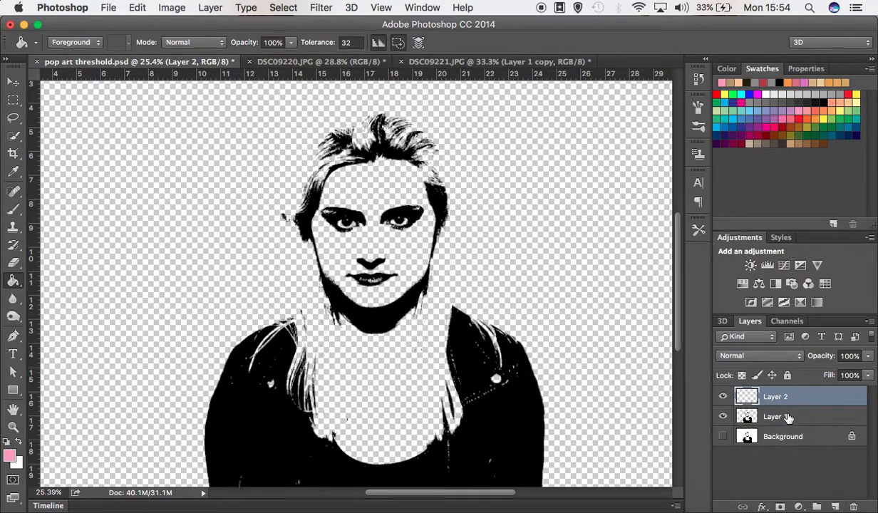
{"action": "left_click_drag", "start_coordinate": [782, 399], "coordinate": [781, 425]}
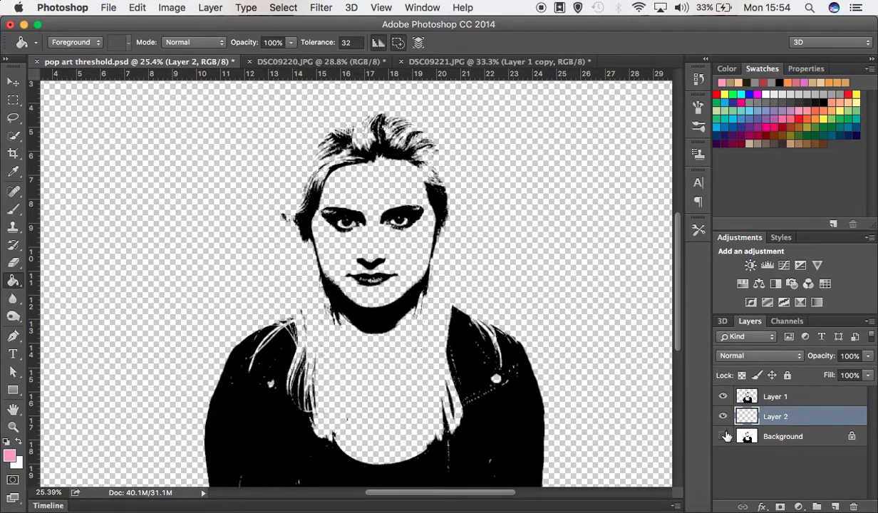
{"action": "left_click", "coordinate": [773, 402]}
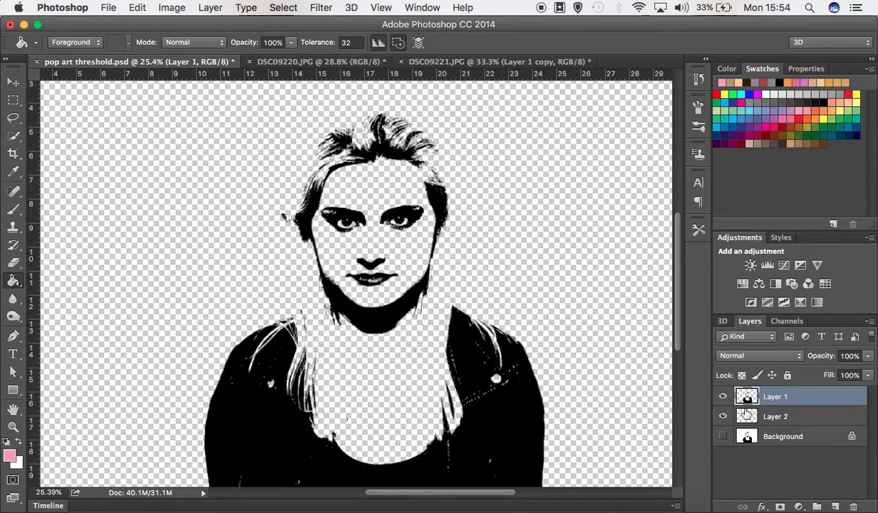
{"action": "left_click", "coordinate": [790, 419]}
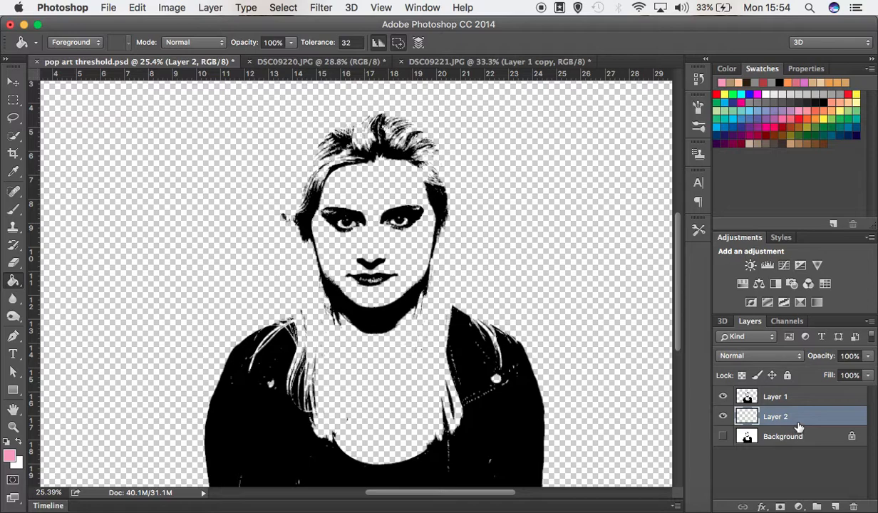
Paint the face, neck and chest light peach on Layer 2 with a size 90 brush
{"action": "left_click", "coordinate": [12, 209]}
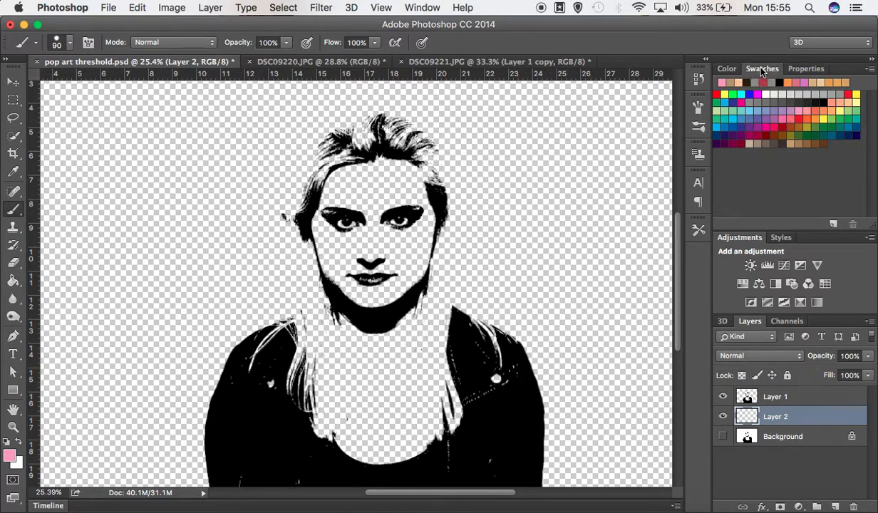
{"action": "left_click", "coordinate": [843, 102]}
{"action": "mouse_move", "coordinate": [350, 197]}
{"action": "left_mouse_down"}
{"action": "mouse_move", "coordinate": [341, 155]}
{"action": "mouse_move", "coordinate": [348, 231]}
{"action": "mouse_move", "coordinate": [335, 182]}
{"action": "mouse_move", "coordinate": [323, 203]}
{"action": "left_mouse_up"}
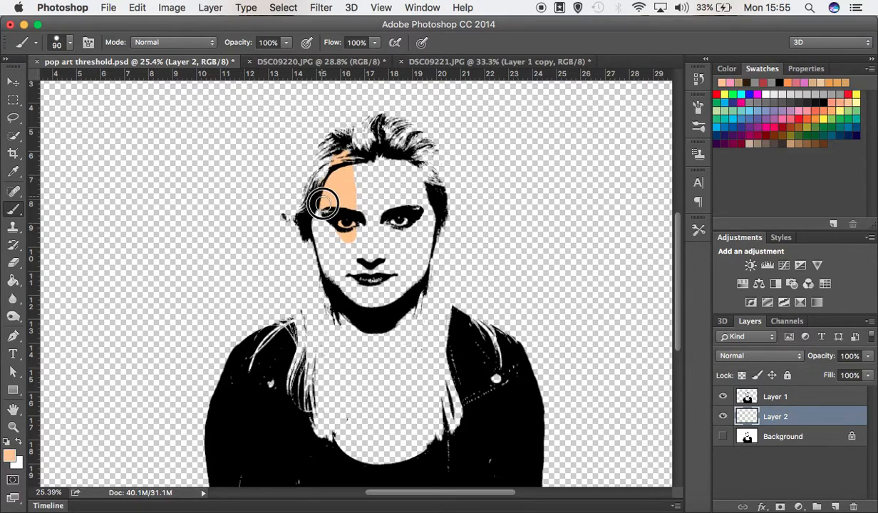
{"action": "key", "text": "ctrl+z"}
{"action": "left_click", "coordinate": [361, 164]}
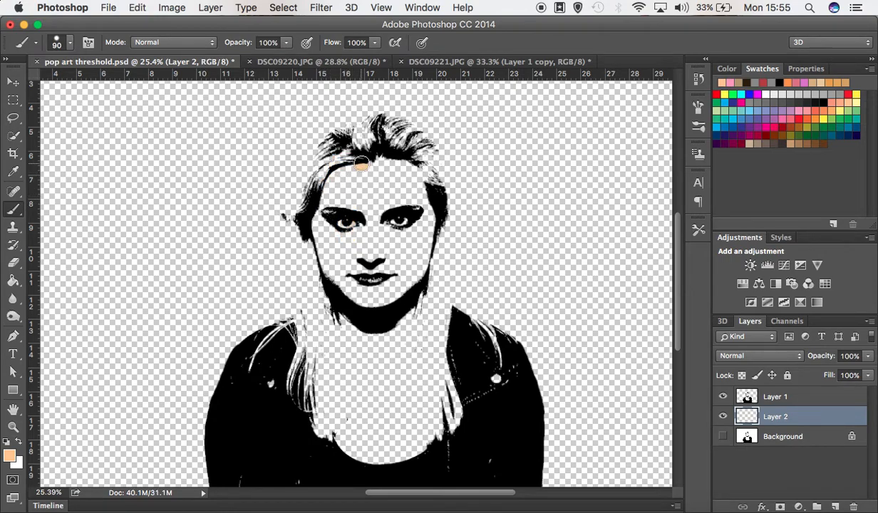
{"action": "mouse_move", "coordinate": [357, 169]}
{"action": "left_mouse_down"}
{"action": "mouse_move", "coordinate": [319, 227]}
{"action": "mouse_move", "coordinate": [334, 284]}
{"action": "mouse_move", "coordinate": [329, 254]}
{"action": "mouse_move", "coordinate": [353, 274]}
{"action": "mouse_move", "coordinate": [360, 305]}
{"action": "mouse_move", "coordinate": [377, 307]}
{"action": "mouse_move", "coordinate": [398, 257]}
{"action": "mouse_move", "coordinate": [414, 260]}
{"action": "mouse_move", "coordinate": [412, 288]}
{"action": "mouse_move", "coordinate": [431, 207]}
{"action": "mouse_move", "coordinate": [420, 271]}
{"action": "mouse_move", "coordinate": [424, 214]}
{"action": "mouse_move", "coordinate": [412, 174]}
{"action": "mouse_move", "coordinate": [371, 166]}
{"action": "mouse_move", "coordinate": [357, 189]}
{"action": "mouse_move", "coordinate": [334, 189]}
{"action": "mouse_move", "coordinate": [356, 200]}
{"action": "mouse_move", "coordinate": [351, 211]}
{"action": "mouse_move", "coordinate": [375, 241]}
{"action": "mouse_move", "coordinate": [401, 191]}
{"action": "mouse_move", "coordinate": [406, 198]}
{"action": "mouse_move", "coordinate": [399, 183]}
{"action": "mouse_move", "coordinate": [373, 178]}
{"action": "mouse_move", "coordinate": [381, 227]}
{"action": "mouse_move", "coordinate": [351, 245]}
{"action": "mouse_move", "coordinate": [332, 231]}
{"action": "mouse_move", "coordinate": [365, 244]}
{"action": "mouse_move", "coordinate": [369, 228]}
{"action": "mouse_move", "coordinate": [392, 248]}
{"action": "mouse_move", "coordinate": [409, 219]}
{"action": "mouse_move", "coordinate": [412, 232]}
{"action": "mouse_move", "coordinate": [392, 234]}
{"action": "mouse_move", "coordinate": [380, 189]}
{"action": "mouse_move", "coordinate": [389, 223]}
{"action": "mouse_move", "coordinate": [346, 349]}
{"action": "mouse_move", "coordinate": [340, 412]}
{"action": "mouse_move", "coordinate": [355, 457]}
{"action": "mouse_move", "coordinate": [421, 448]}
{"action": "mouse_move", "coordinate": [429, 421]}
{"action": "mouse_move", "coordinate": [408, 372]}
{"action": "mouse_move", "coordinate": [408, 319]}
{"action": "mouse_move", "coordinate": [378, 356]}
{"action": "mouse_move", "coordinate": [353, 345]}
{"action": "mouse_move", "coordinate": [352, 337]}
{"action": "mouse_move", "coordinate": [377, 365]}
{"action": "mouse_move", "coordinate": [355, 402]}
{"action": "mouse_move", "coordinate": [403, 412]}
{"action": "mouse_move", "coordinate": [403, 384]}
{"action": "mouse_move", "coordinate": [402, 450]}
{"action": "left_mouse_up"}
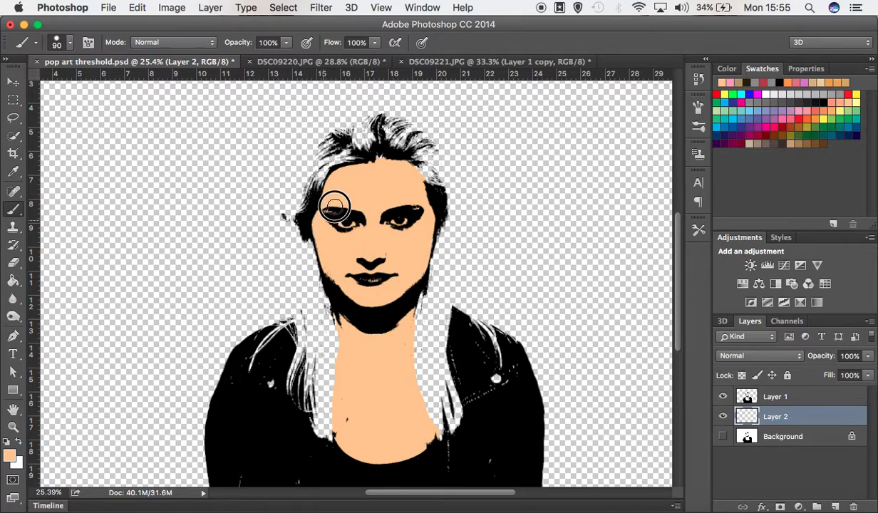
{"action": "mouse_move", "coordinate": [366, 197]}
{"action": "left_mouse_down"}
{"action": "mouse_move", "coordinate": [383, 157]}
{"action": "mouse_move", "coordinate": [389, 185]}
{"action": "mouse_move", "coordinate": [420, 221]}
{"action": "mouse_move", "coordinate": [398, 193]}
{"action": "left_mouse_up"}
Paint the hair tan on a new layer and move that layer beneath the skin colour layer
{"action": "left_click", "coordinate": [834, 506]}
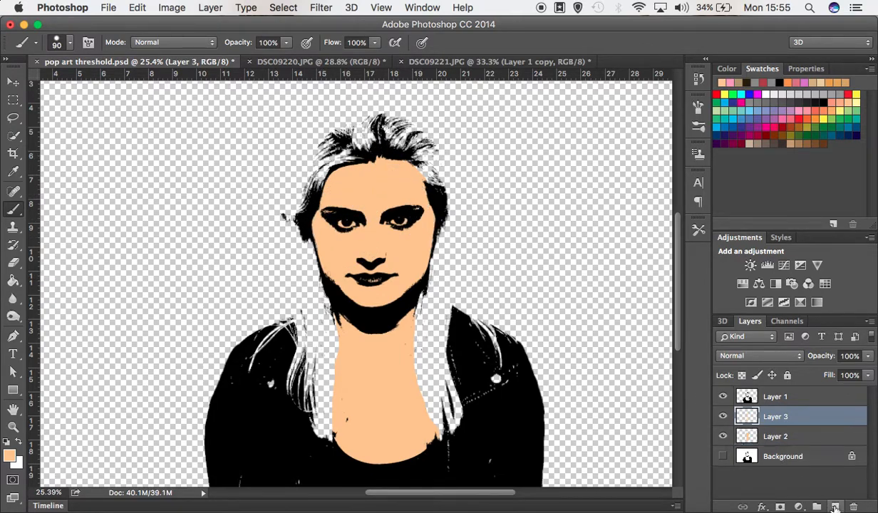
{"action": "left_click", "coordinate": [844, 84]}
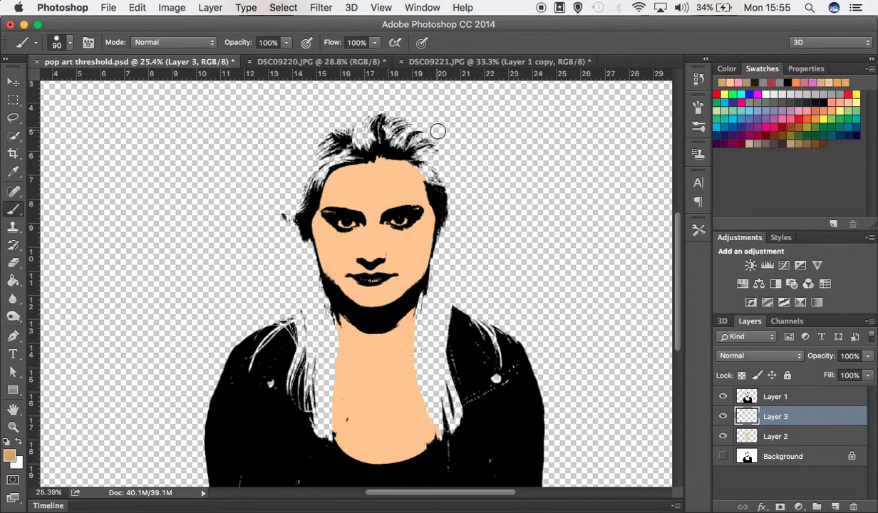
{"action": "mouse_move", "coordinate": [400, 144]}
{"action": "left_mouse_down"}
{"action": "mouse_move", "coordinate": [428, 183]}
{"action": "mouse_move", "coordinate": [420, 347]}
{"action": "mouse_move", "coordinate": [441, 444]}
{"action": "mouse_move", "coordinate": [410, 362]}
{"action": "mouse_move", "coordinate": [457, 414]}
{"action": "mouse_move", "coordinate": [443, 361]}
{"action": "mouse_move", "coordinate": [452, 217]}
{"action": "mouse_move", "coordinate": [443, 173]}
{"action": "mouse_move", "coordinate": [429, 355]}
{"action": "mouse_move", "coordinate": [446, 412]}
{"action": "mouse_move", "coordinate": [435, 303]}
{"action": "left_mouse_up"}
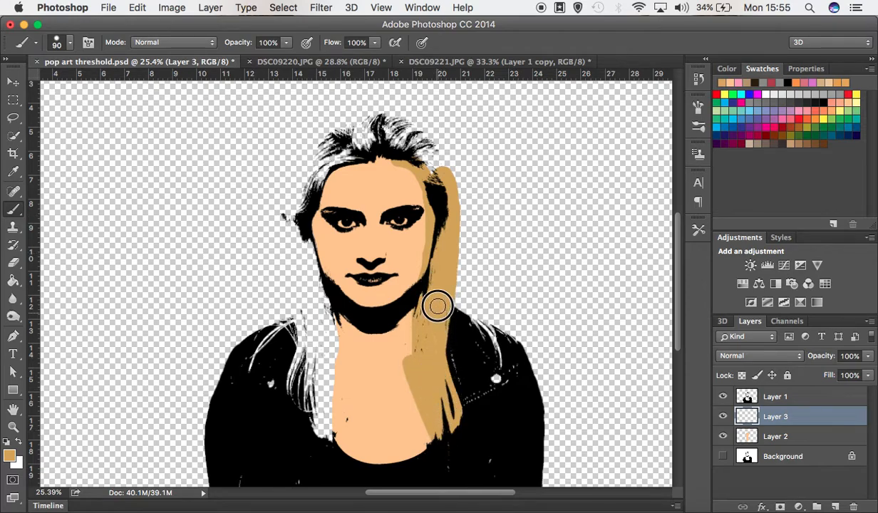
{"action": "mouse_move", "coordinate": [308, 204]}
{"action": "left_mouse_down"}
{"action": "mouse_move", "coordinate": [297, 305]}
{"action": "mouse_move", "coordinate": [253, 360]}
{"action": "mouse_move", "coordinate": [292, 358]}
{"action": "mouse_move", "coordinate": [301, 429]}
{"action": "mouse_move", "coordinate": [313, 369]}
{"action": "mouse_move", "coordinate": [288, 393]}
{"action": "mouse_move", "coordinate": [307, 362]}
{"action": "mouse_move", "coordinate": [326, 423]}
{"action": "mouse_move", "coordinate": [314, 450]}
{"action": "mouse_move", "coordinate": [318, 412]}
{"action": "mouse_move", "coordinate": [331, 407]}
{"action": "mouse_move", "coordinate": [331, 366]}
{"action": "mouse_move", "coordinate": [331, 383]}
{"action": "mouse_move", "coordinate": [323, 324]}
{"action": "mouse_move", "coordinate": [304, 322]}
{"action": "mouse_move", "coordinate": [308, 300]}
{"action": "mouse_move", "coordinate": [325, 355]}
{"action": "mouse_move", "coordinate": [308, 228]}
{"action": "mouse_move", "coordinate": [310, 298]}
{"action": "mouse_move", "coordinate": [302, 247]}
{"action": "mouse_move", "coordinate": [330, 153]}
{"action": "mouse_move", "coordinate": [297, 202]}
{"action": "mouse_move", "coordinate": [331, 143]}
{"action": "mouse_move", "coordinate": [352, 135]}
{"action": "mouse_move", "coordinate": [327, 143]}
{"action": "mouse_move", "coordinate": [310, 170]}
{"action": "mouse_move", "coordinate": [300, 214]}
{"action": "mouse_move", "coordinate": [323, 181]}
{"action": "mouse_move", "coordinate": [381, 158]}
{"action": "mouse_move", "coordinate": [361, 147]}
{"action": "mouse_move", "coordinate": [343, 161]}
{"action": "mouse_move", "coordinate": [379, 119]}
{"action": "mouse_move", "coordinate": [425, 142]}
{"action": "mouse_move", "coordinate": [448, 190]}
{"action": "mouse_move", "coordinate": [409, 140]}
{"action": "mouse_move", "coordinate": [380, 128]}
{"action": "mouse_move", "coordinate": [433, 189]}
{"action": "mouse_move", "coordinate": [425, 140]}
{"action": "mouse_move", "coordinate": [400, 117]}
{"action": "mouse_move", "coordinate": [341, 129]}
{"action": "left_mouse_up"}
{"action": "left_click_drag", "start_coordinate": [780, 421], "coordinate": [797, 447]}
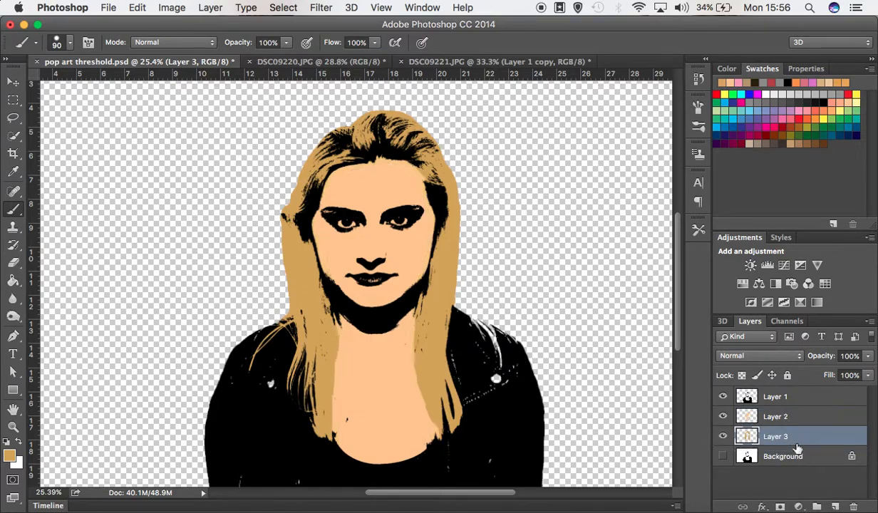
Add a new layer above the skin colour layer and paint both eyes a very pale peach
{"action": "left_click", "coordinate": [835, 506]}
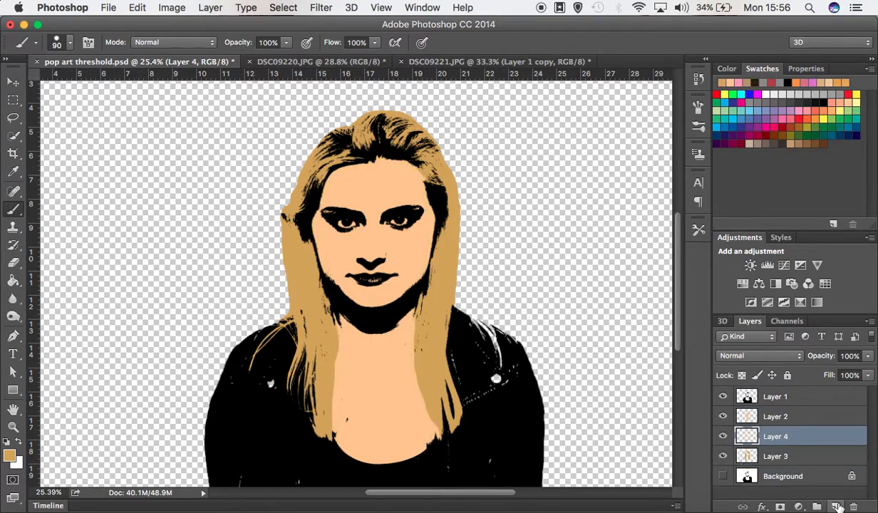
{"action": "left_click_drag", "start_coordinate": [783, 438], "coordinate": [784, 418]}
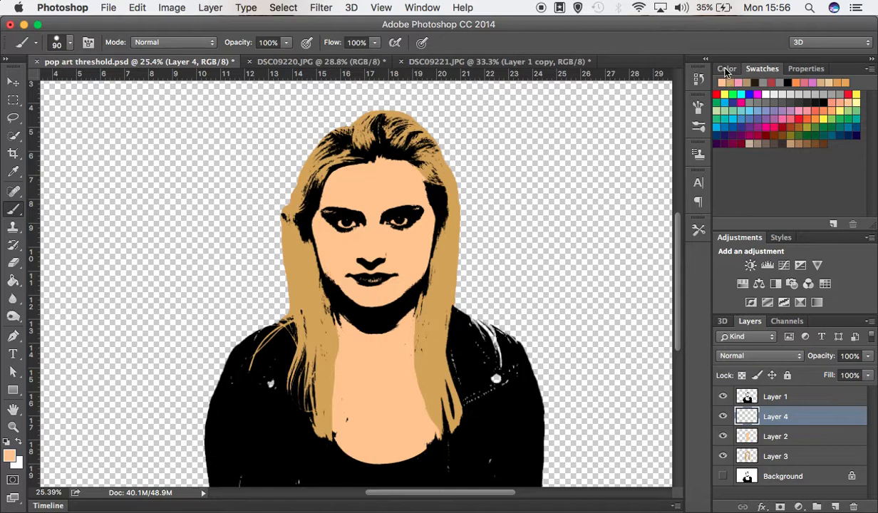
{"action": "left_click", "coordinate": [726, 69]}
{"action": "left_click", "coordinate": [767, 83]}
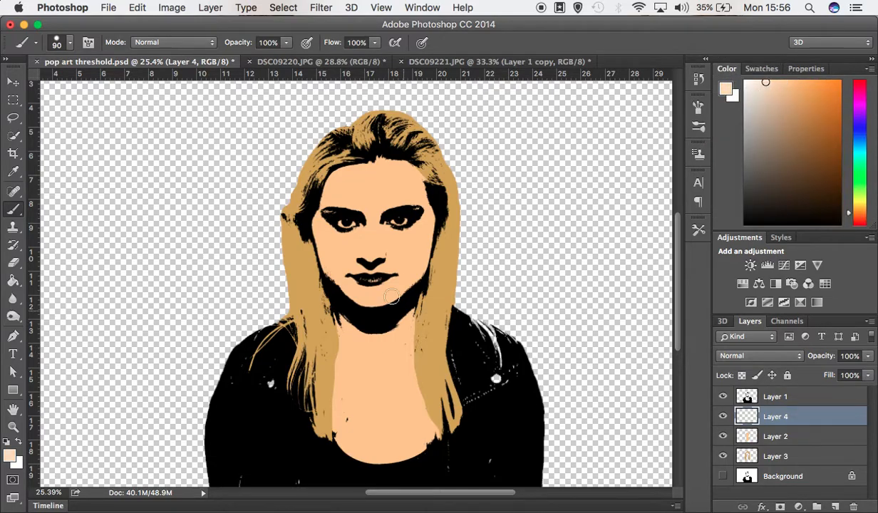
{"action": "mouse_move", "coordinate": [399, 222]}
{"action": "left_mouse_down"}
{"action": "mouse_move", "coordinate": [375, 212]}
{"action": "mouse_move", "coordinate": [396, 214]}
{"action": "mouse_move", "coordinate": [345, 221]}
{"action": "left_mouse_up"}
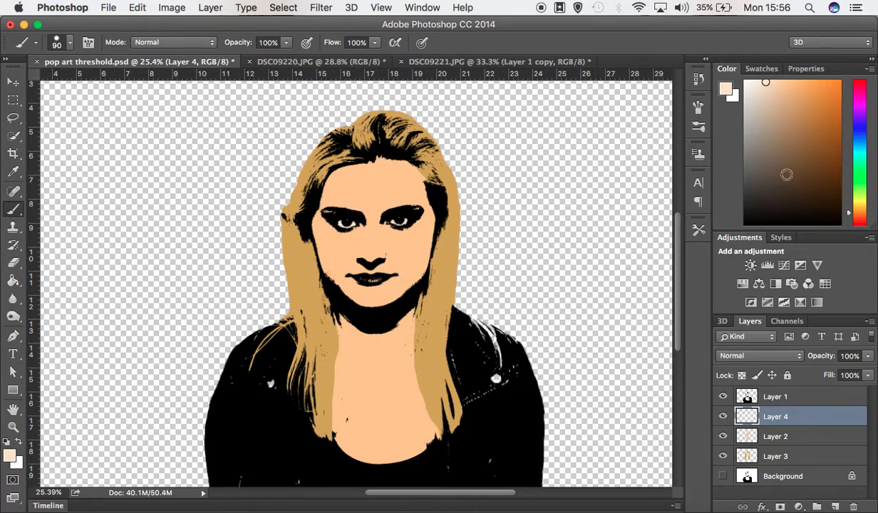
Paint the lips pink with a size 40 brush and colour the two jacket buttons blue on Layer 4
{"action": "left_click", "coordinate": [761, 69]}
{"action": "left_click", "coordinate": [775, 107]}
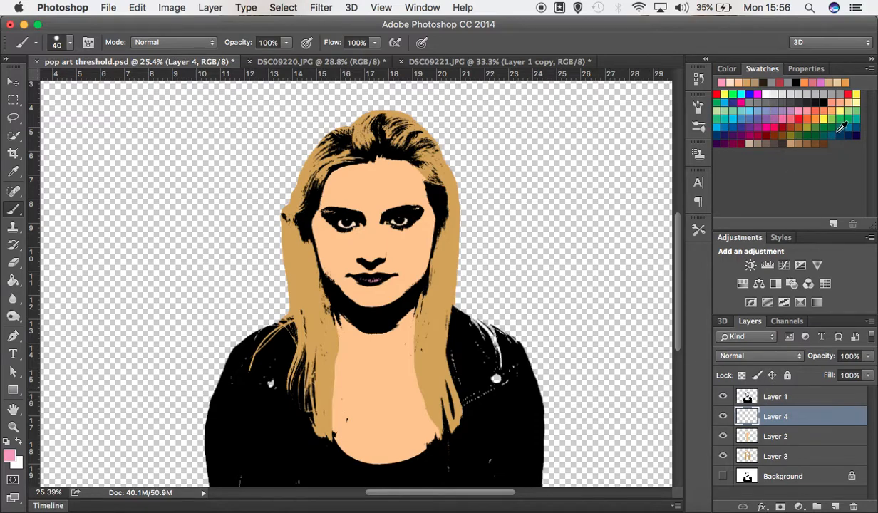
{"action": "left_click", "coordinate": [857, 127]}
{"action": "left_click", "coordinate": [496, 379]}
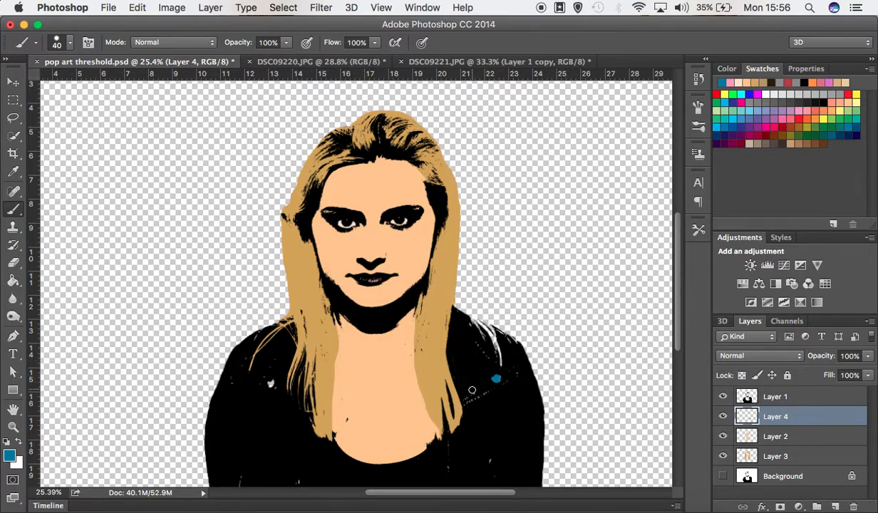
{"action": "key", "text": "bracketright"}
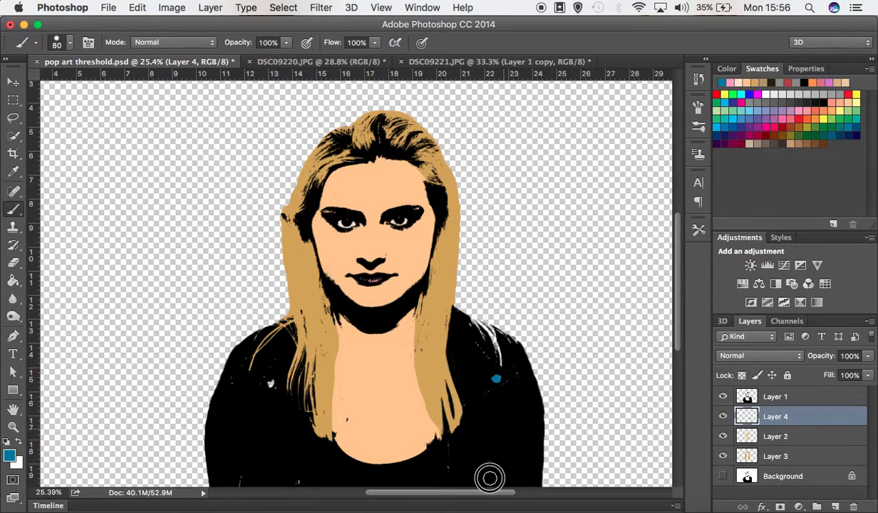
{"action": "left_click", "coordinate": [270, 385]}
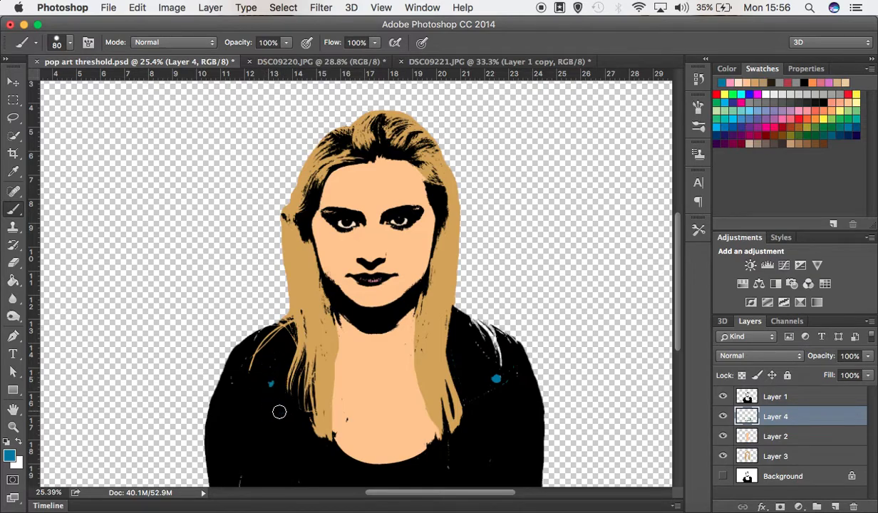
{"action": "key", "text": "i"}
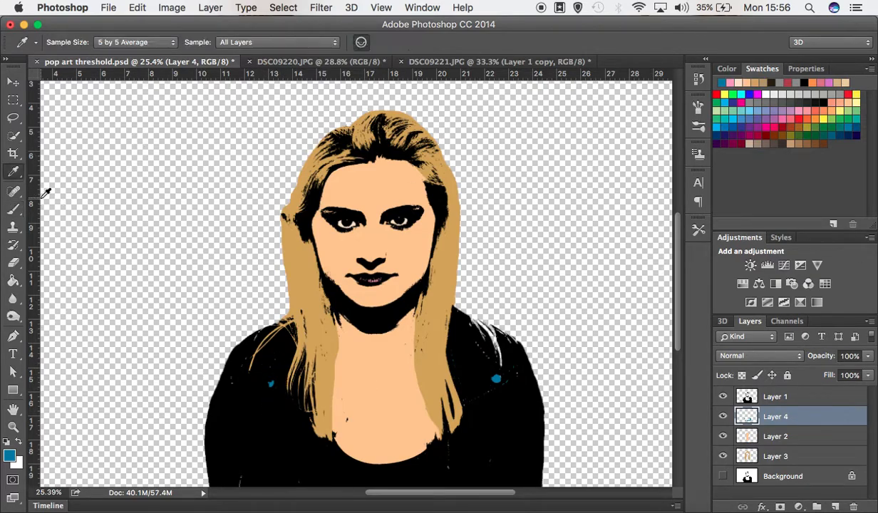
Sample the tan hair colour and paint the loose hair strands over the jacket shoulder on Layer 3 with the size 80 brush
{"action": "left_click", "coordinate": [314, 298]}
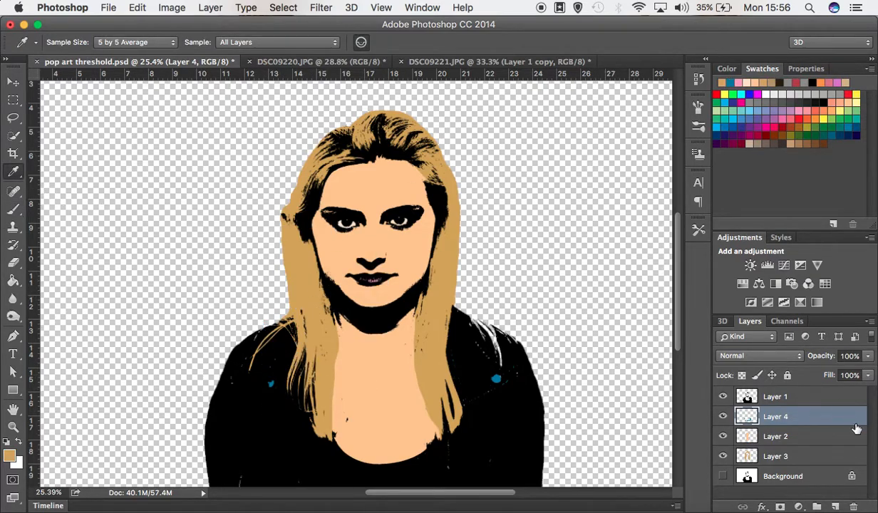
{"action": "left_click", "coordinate": [777, 459]}
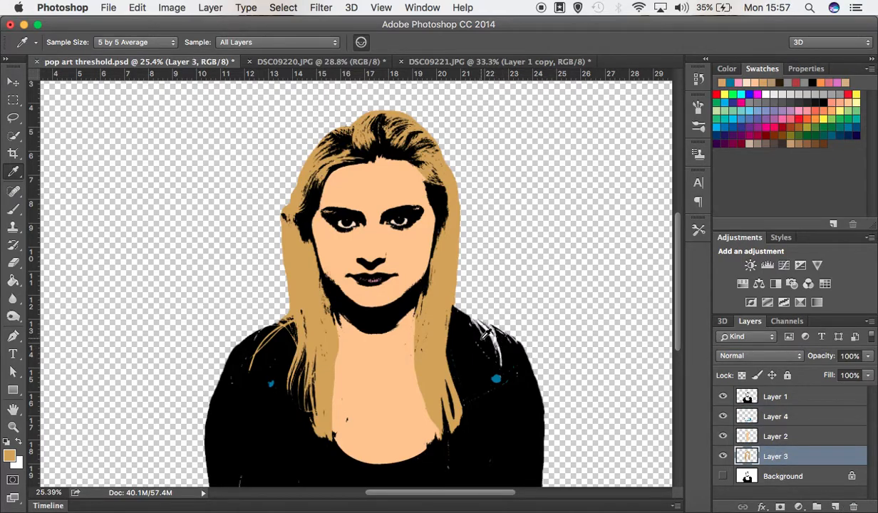
{"action": "key", "text": "b"}
{"action": "right_click", "coordinate": [499, 353]}
{"action": "key", "text": "Escape"}
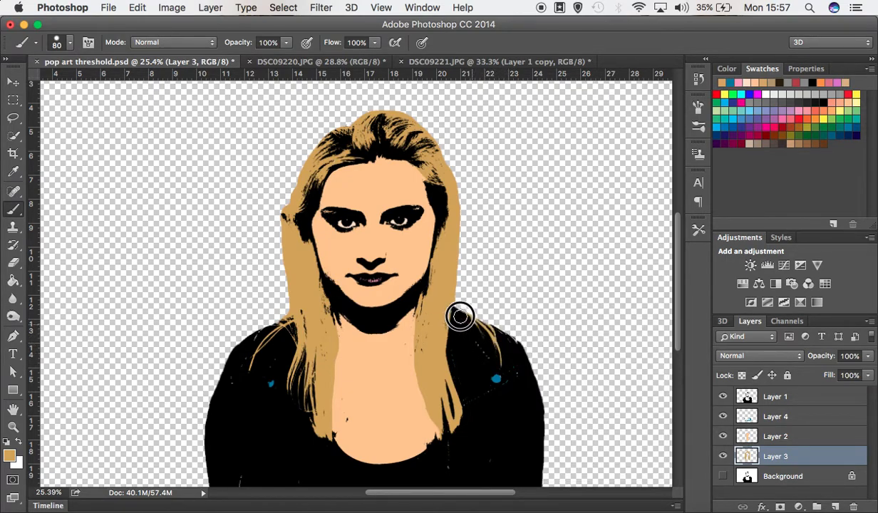
{"action": "left_click_drag", "start_coordinate": [467, 339], "coordinate": [513, 345]}
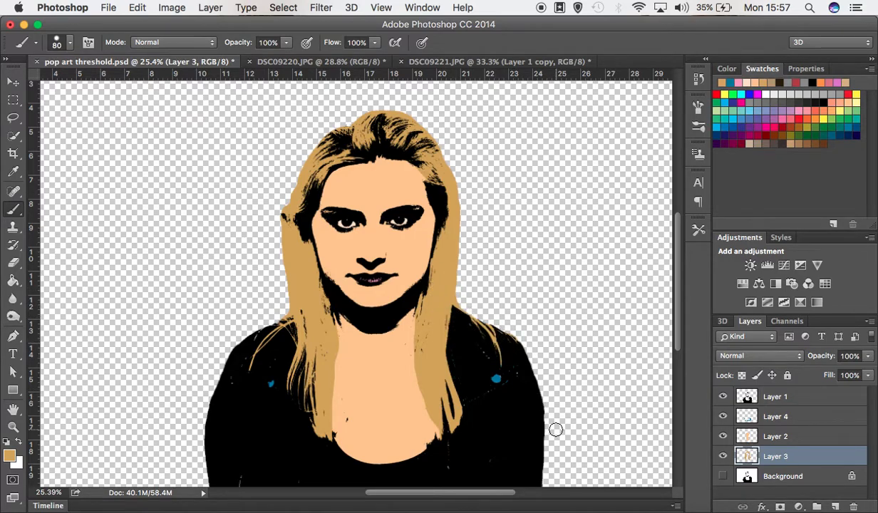
Fill a new layer with flat muted purple as the background and move it beneath the hair colour layer
{"action": "left_click", "coordinate": [836, 507]}
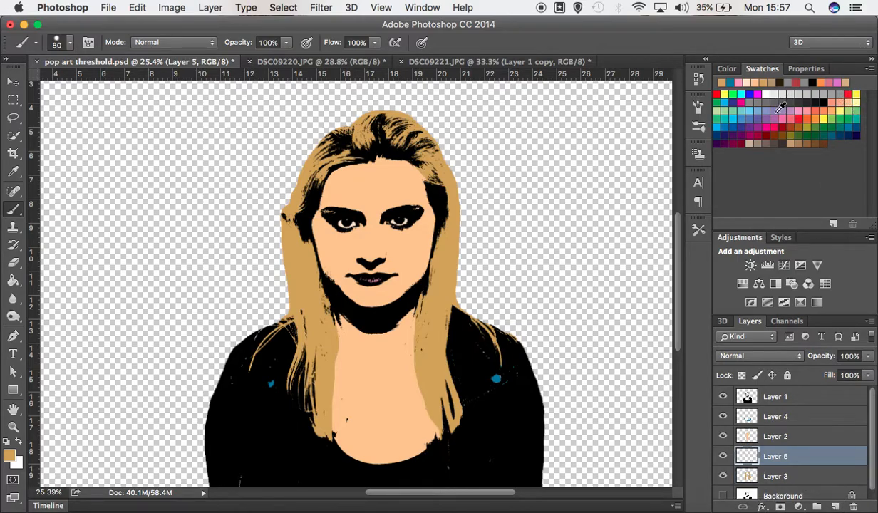
{"action": "left_click", "coordinate": [779, 110]}
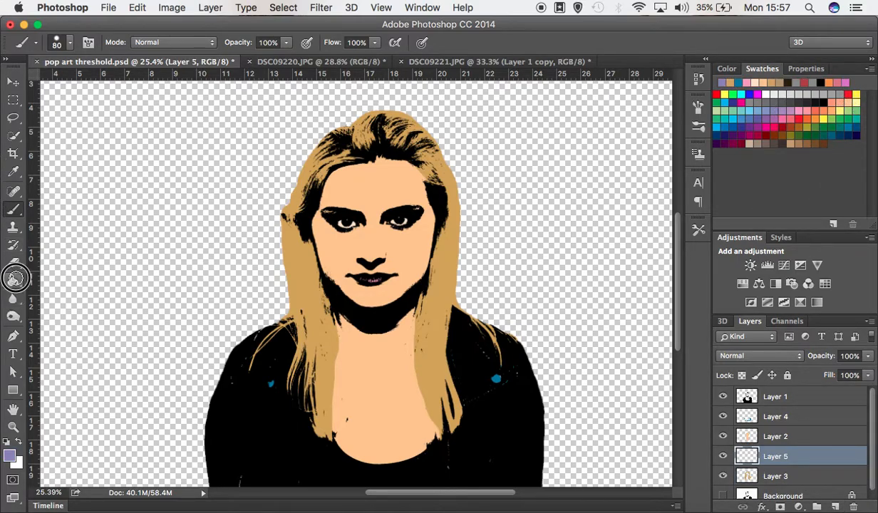
{"action": "left_click", "coordinate": [13, 278]}
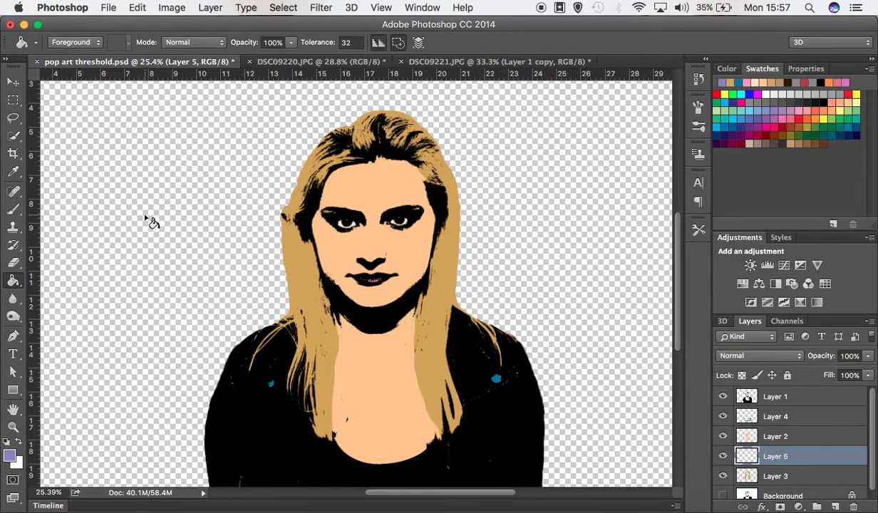
{"action": "left_click", "coordinate": [667, 357]}
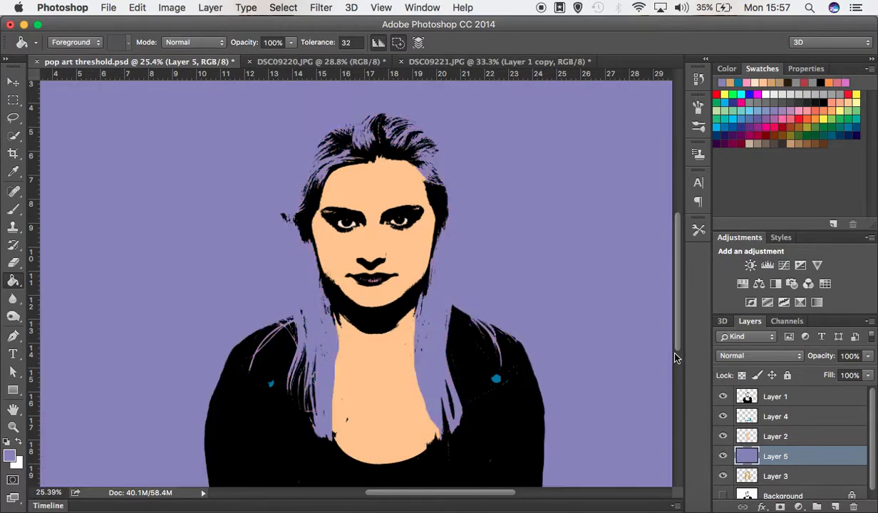
{"action": "left_click_drag", "start_coordinate": [814, 460], "coordinate": [815, 491]}
{"action": "left_click_drag", "start_coordinate": [807, 456], "coordinate": [804, 476]}
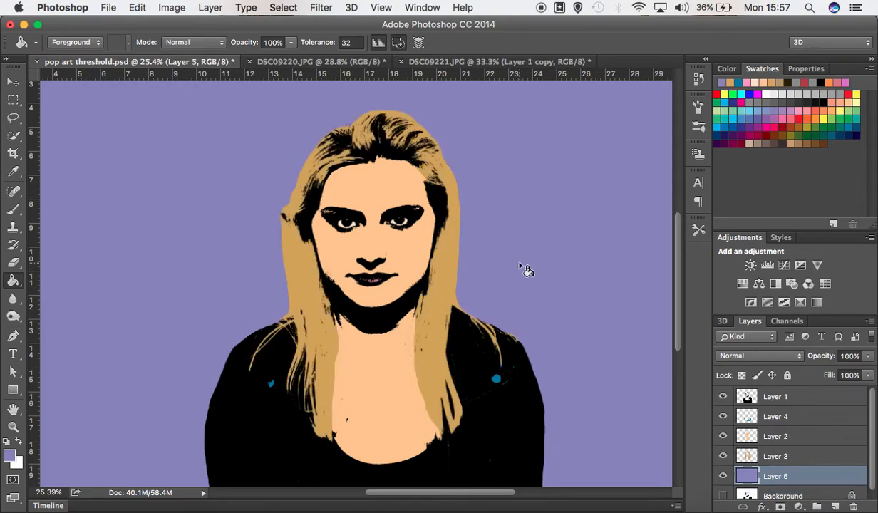